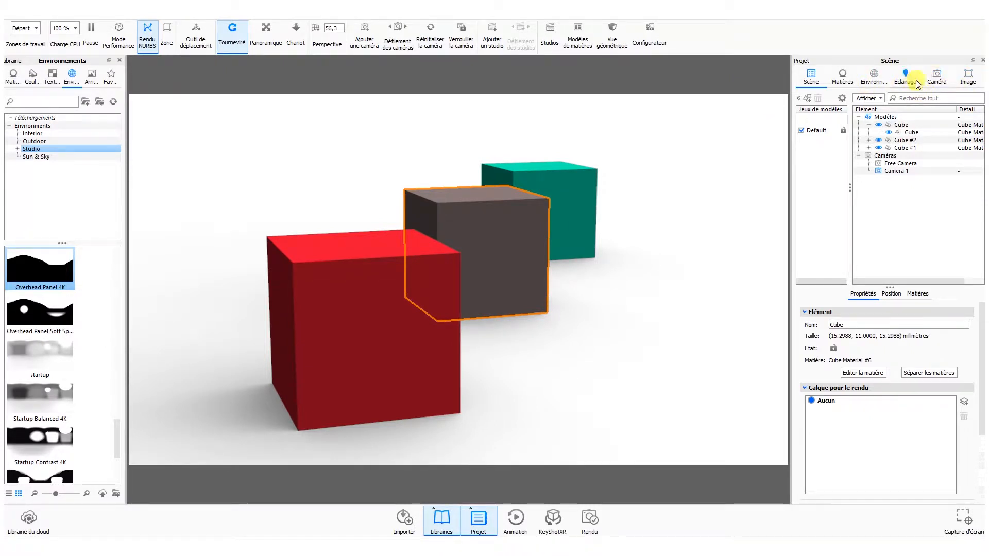
Step: Enable depth of field (Profondeur de champ) in the settings of Camera 1
left_click(937, 77)
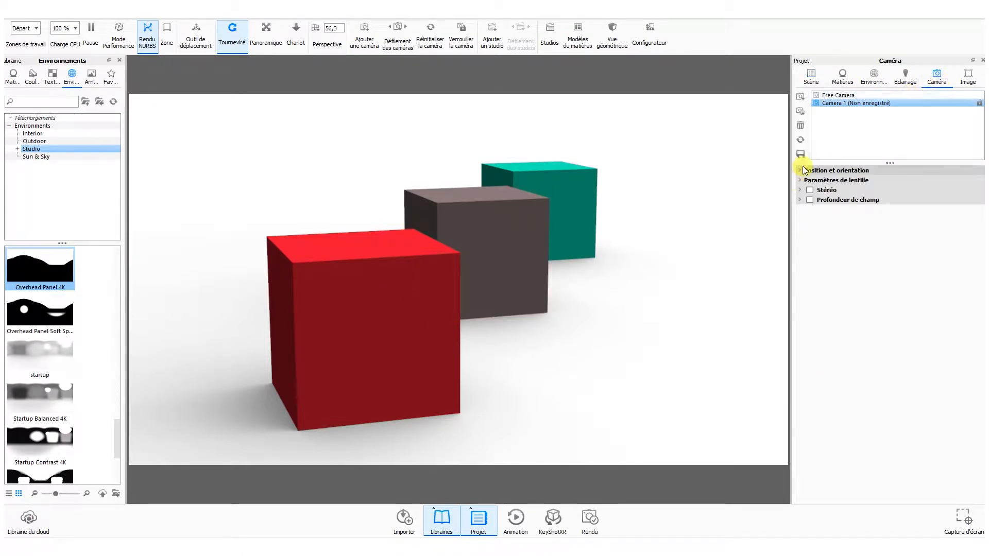
left_click(800, 200)
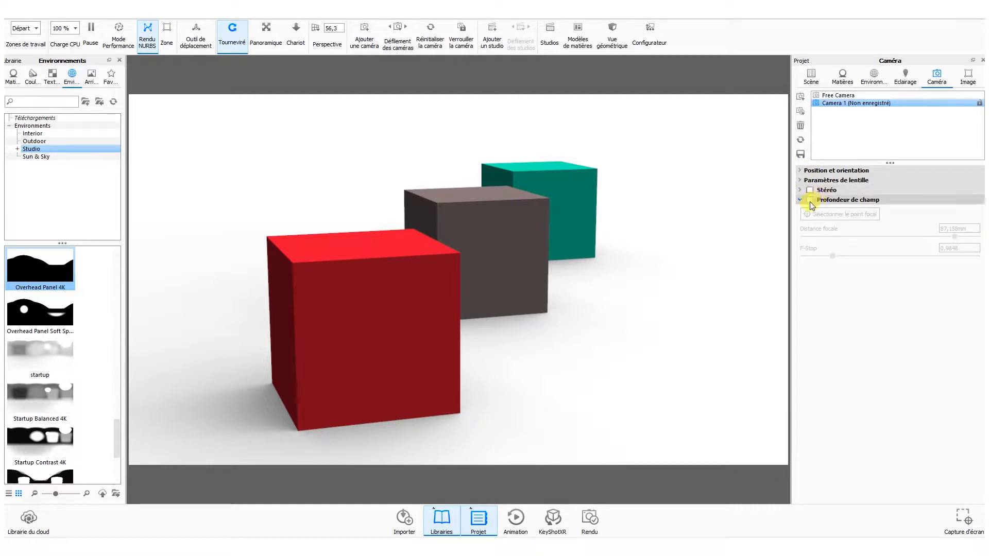
left_click(810, 202)
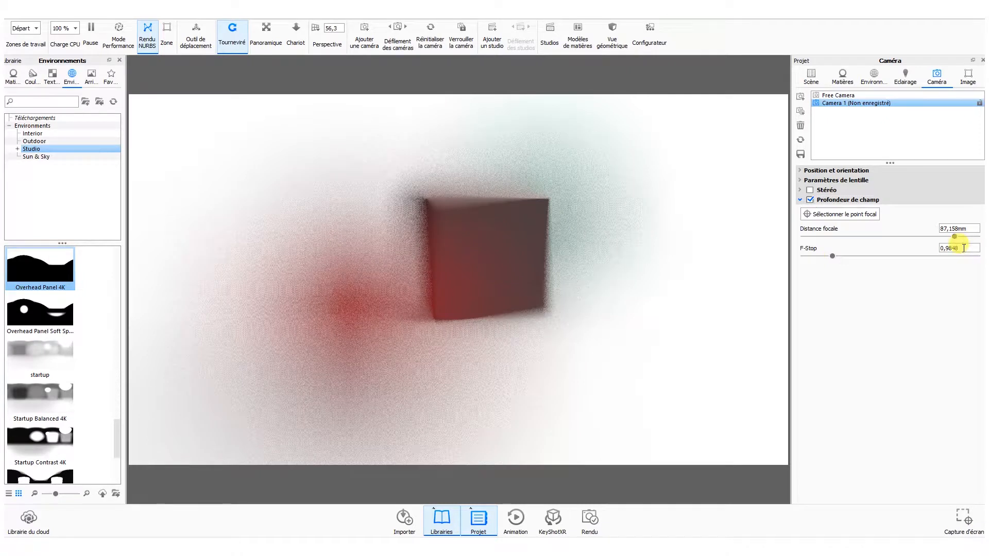
left_click_drag(964, 248, 905, 248)
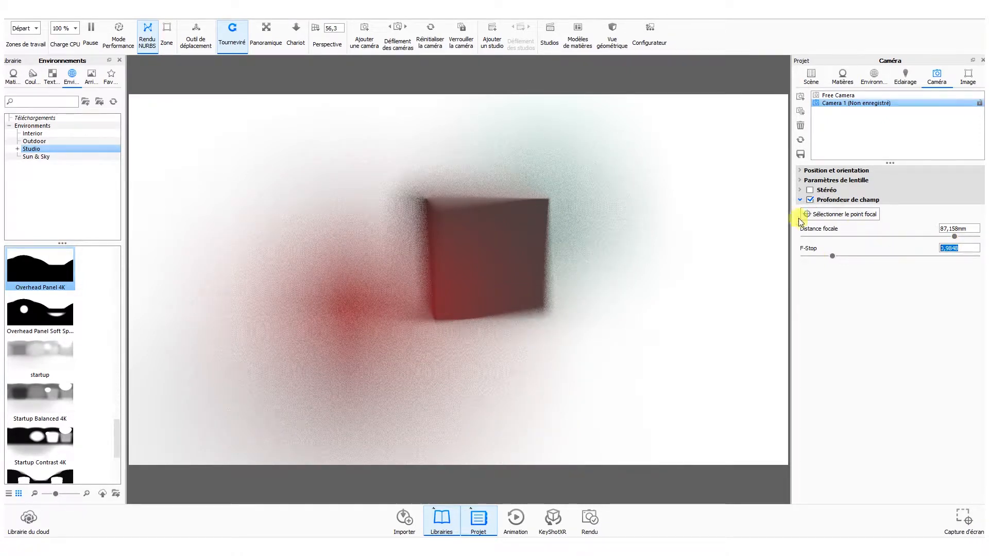
left_click(809, 200)
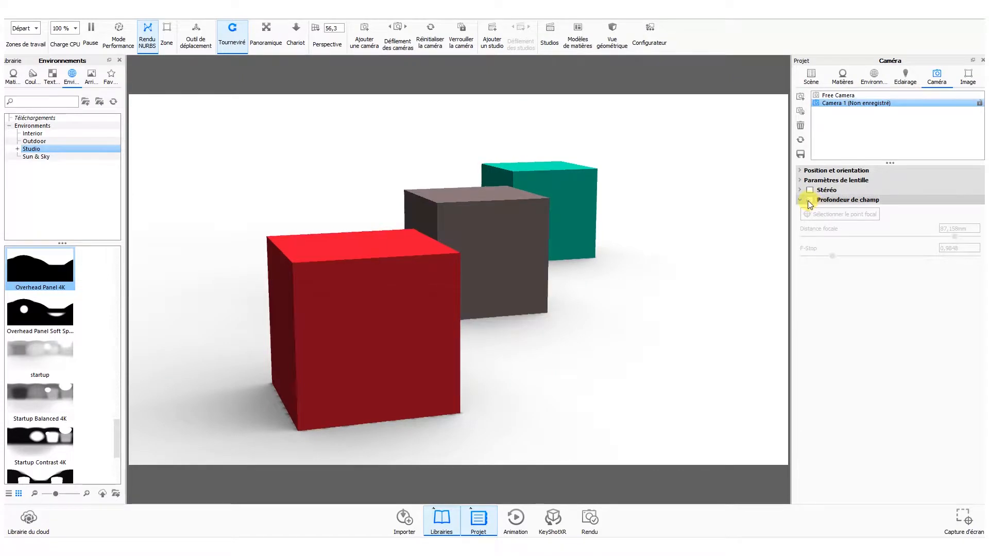
left_click(811, 201)
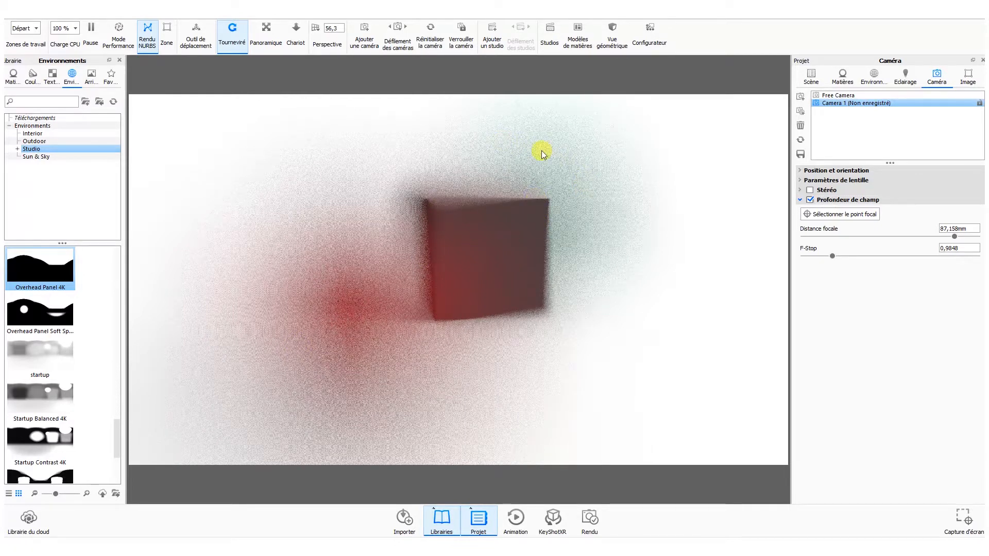
Step: Try depth-of-field F-Stop values of 6 and 50 on Camera 1
left_click_drag(832, 256, 977, 256)
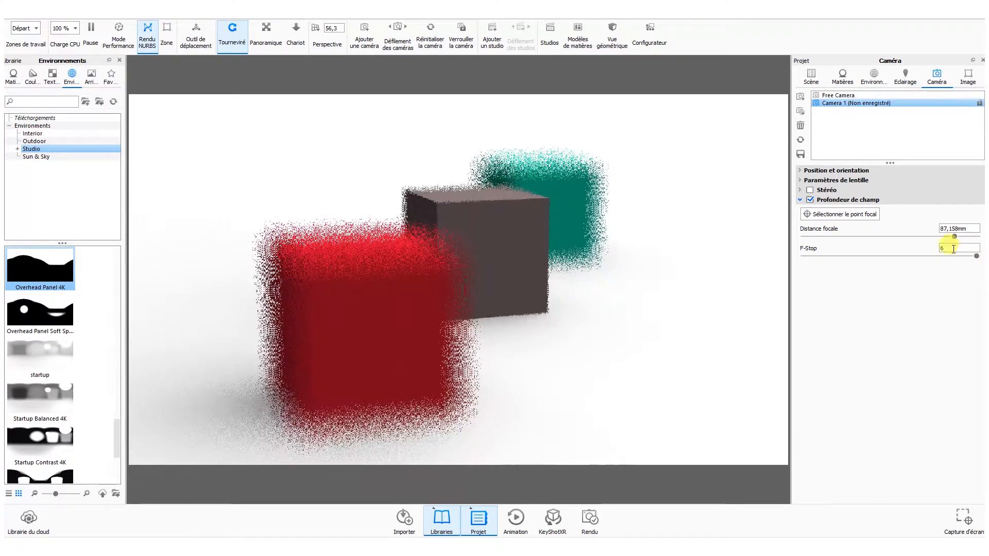
double_click(945, 247)
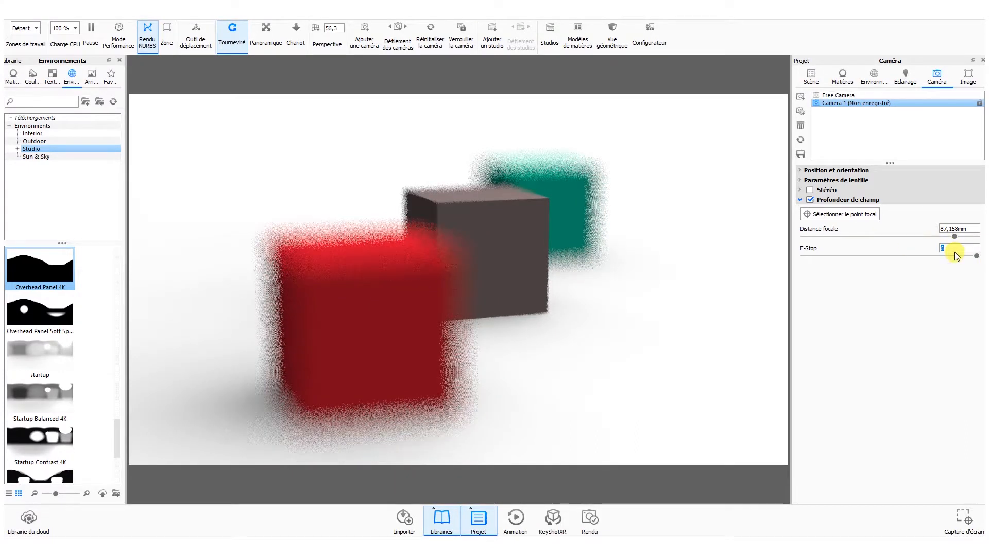
key("Return")
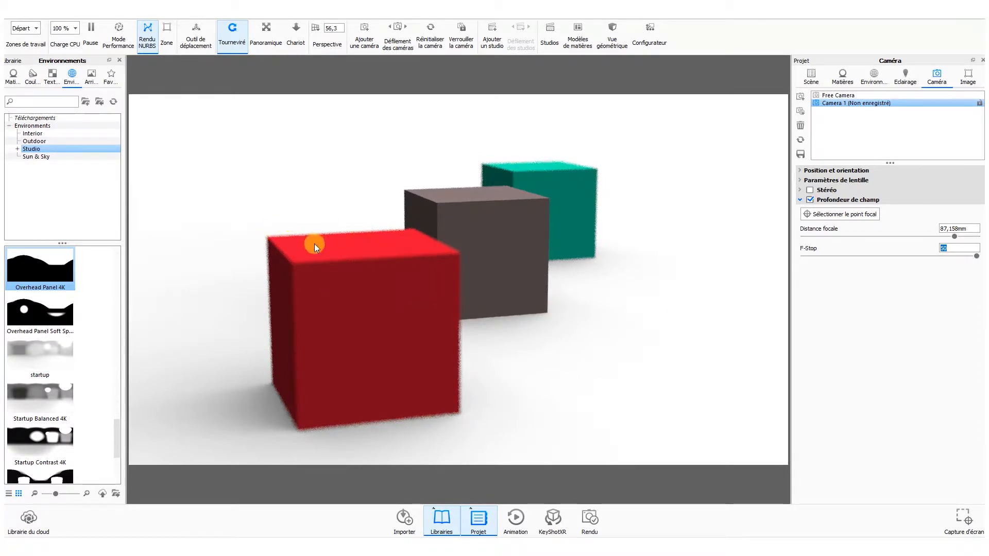
Step: Set the F-Stop of Camera 1 to 25 and save the camera
left_click_drag(974, 256, 950, 256)
double_click(970, 246)
type("25")
key("Return")
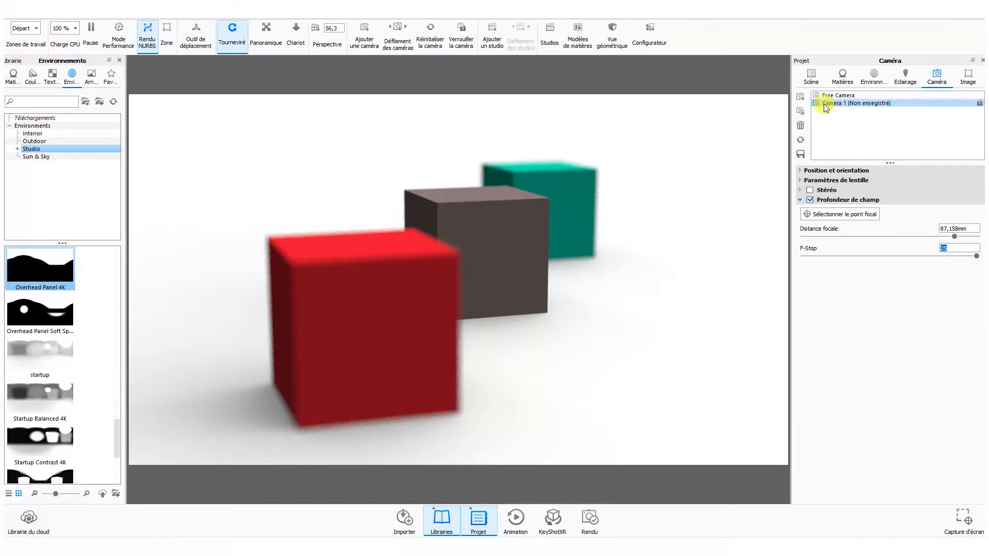
left_click(800, 154)
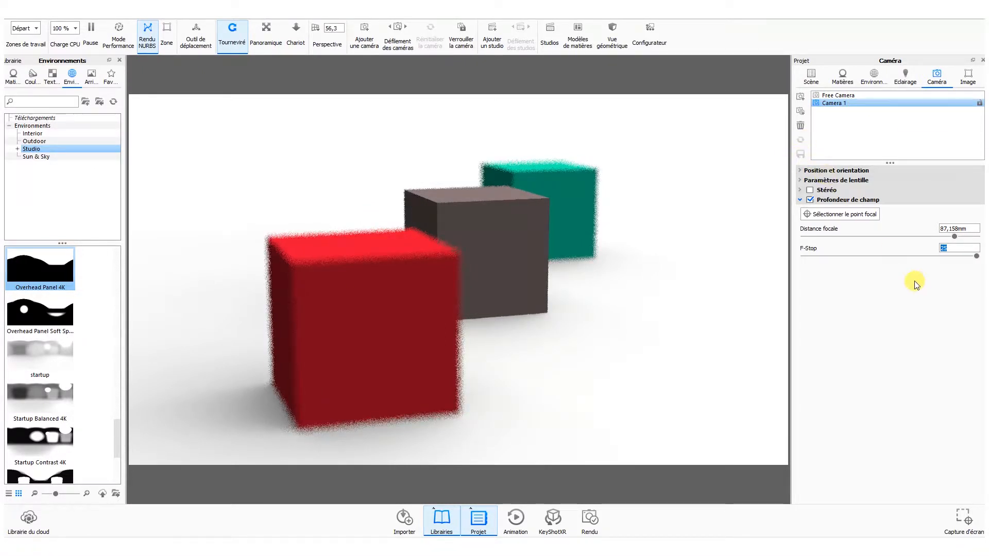
left_click(800, 172)
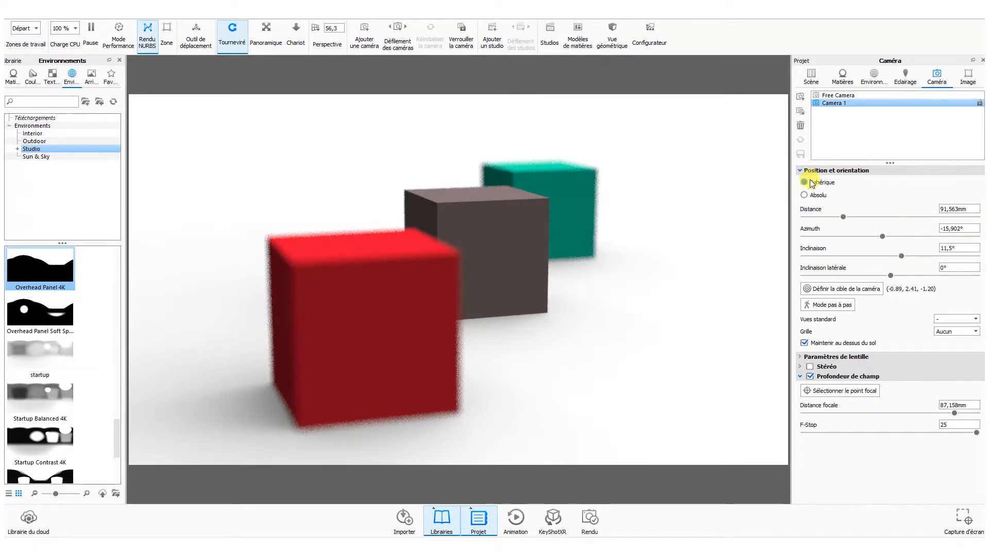
left_click(802, 171)
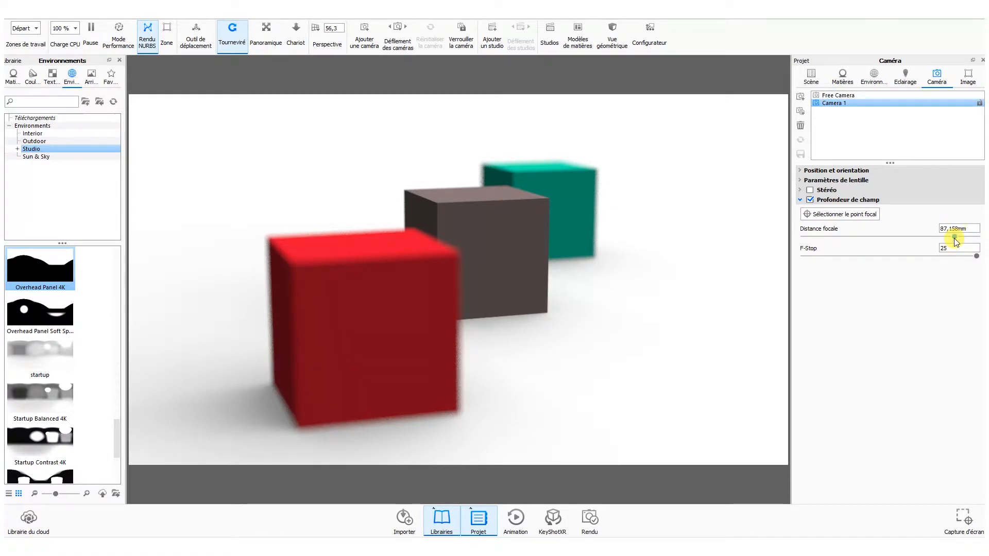
Step: Try focal distances of about 58.3 mm and 83.6 mm to shift the sharp zone between the red and grey cubes
left_click_drag(953, 235, 904, 238)
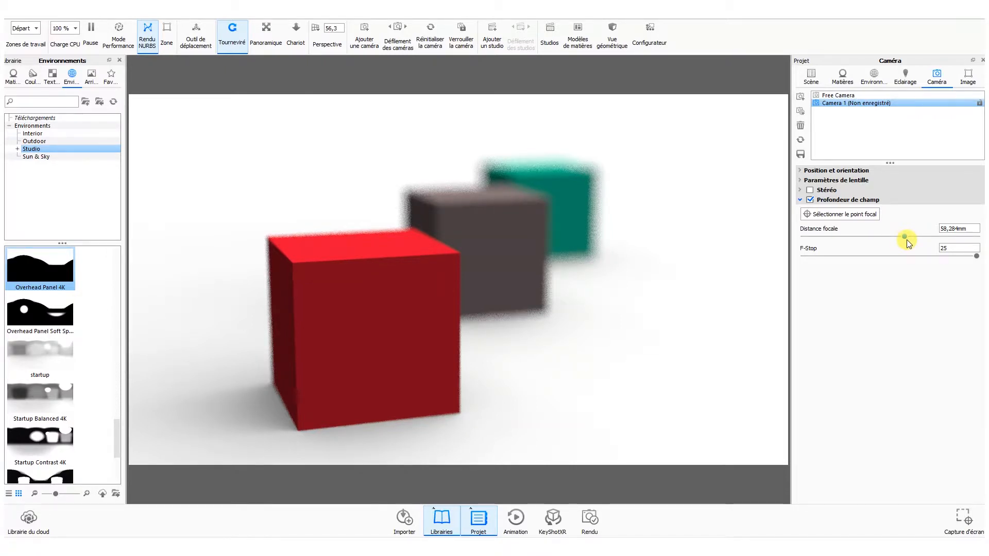
left_click_drag(902, 235, 948, 236)
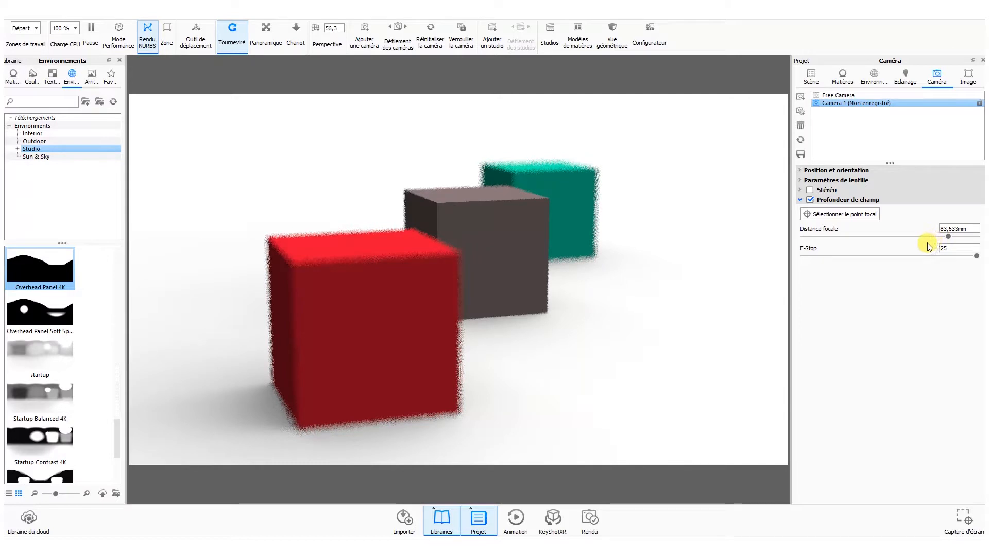
Step: Pick the focal point on the cube surfaces in turn, ending with the focus on the rear green cube
left_click(838, 216)
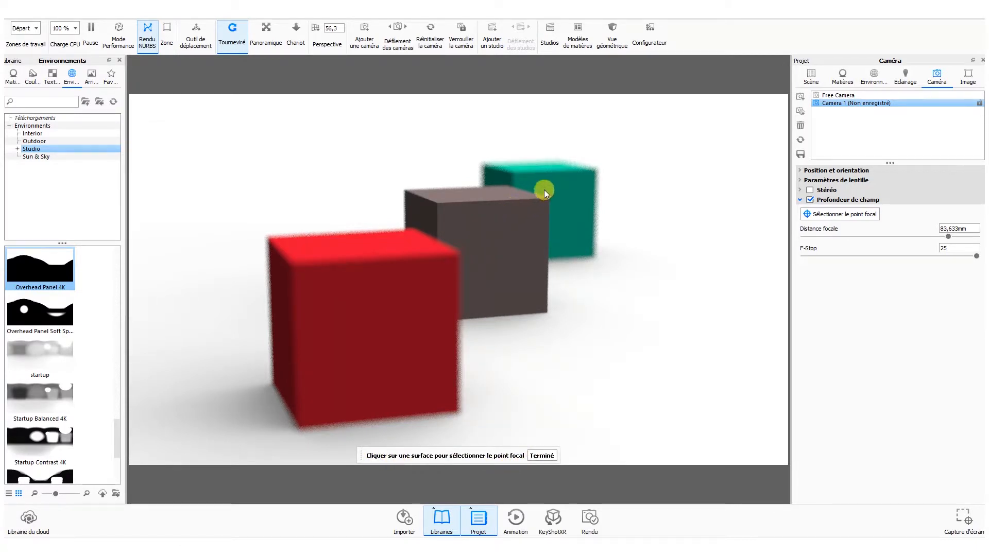
left_click(559, 174)
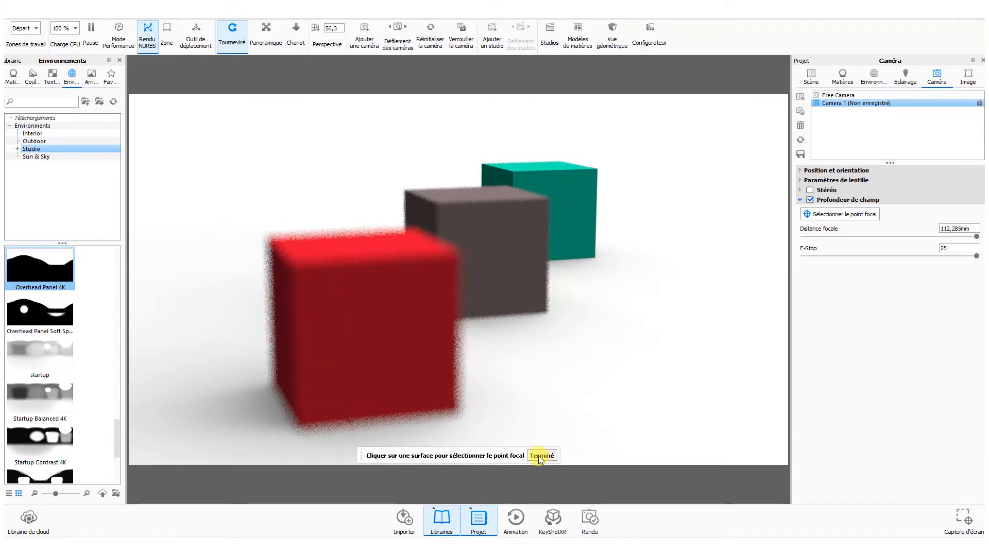
left_click(379, 315)
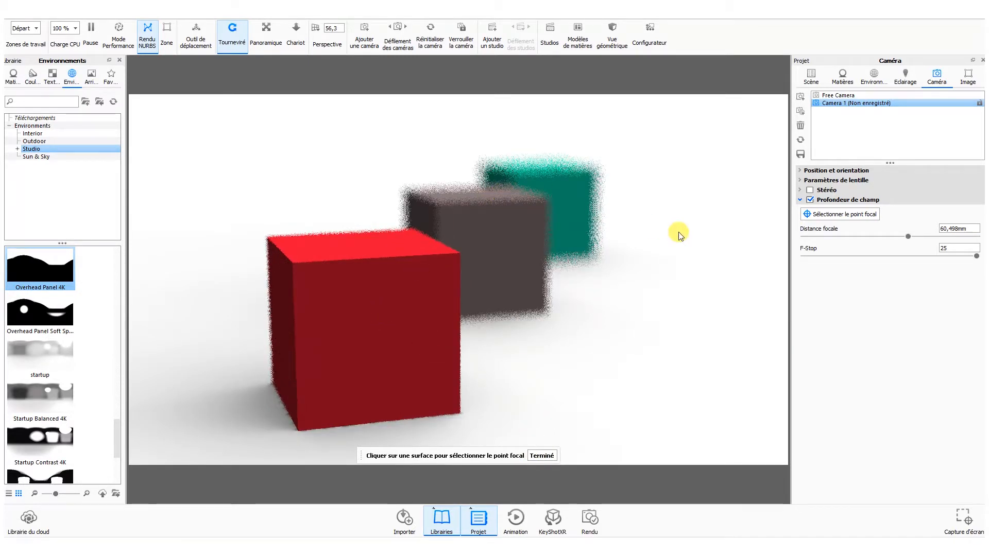
left_click(477, 234)
left_click(565, 178)
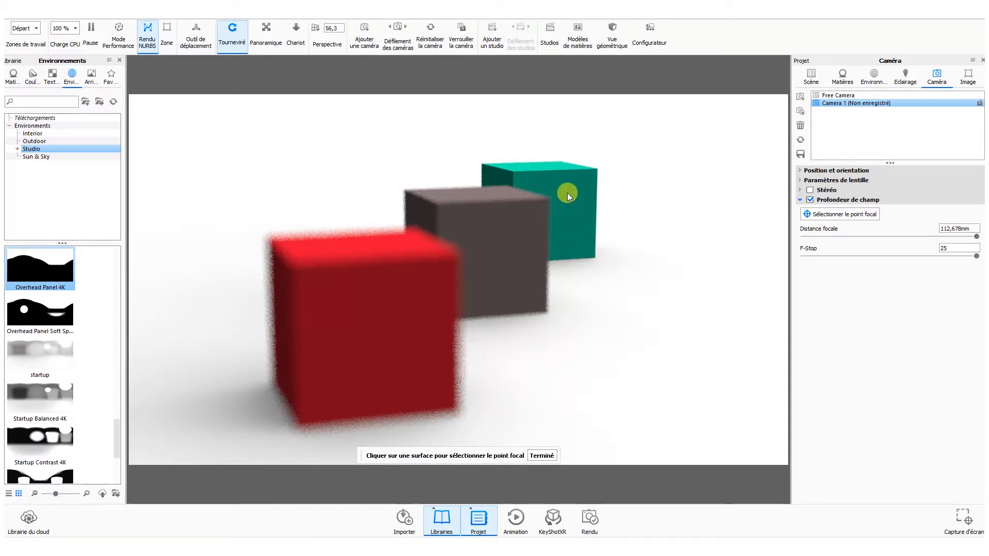
left_click(539, 456)
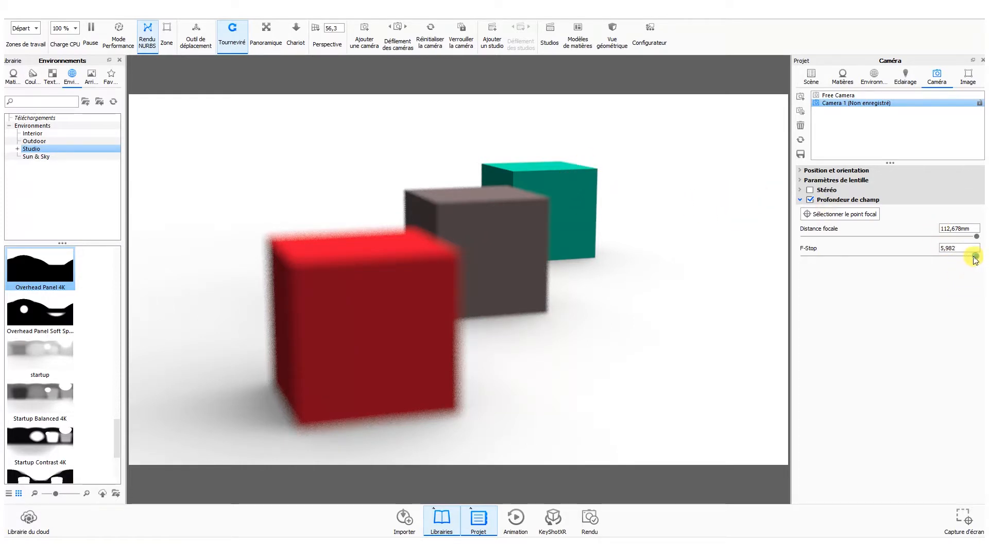
Step: Try F-Stop values of 6 and 50, settle on 30 and save Camera 1
left_click(959, 248)
type("6")
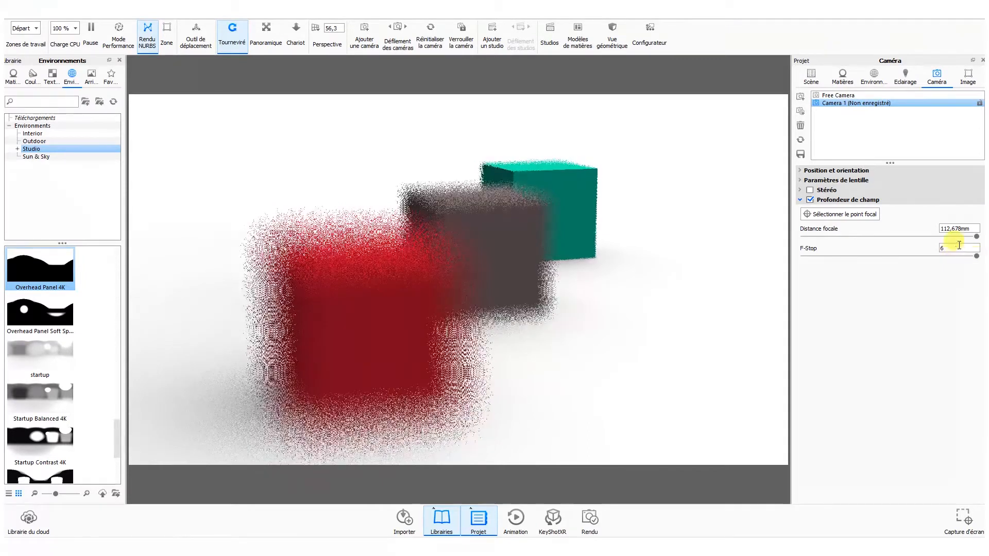
double_click(948, 247)
type("50")
key("Return")
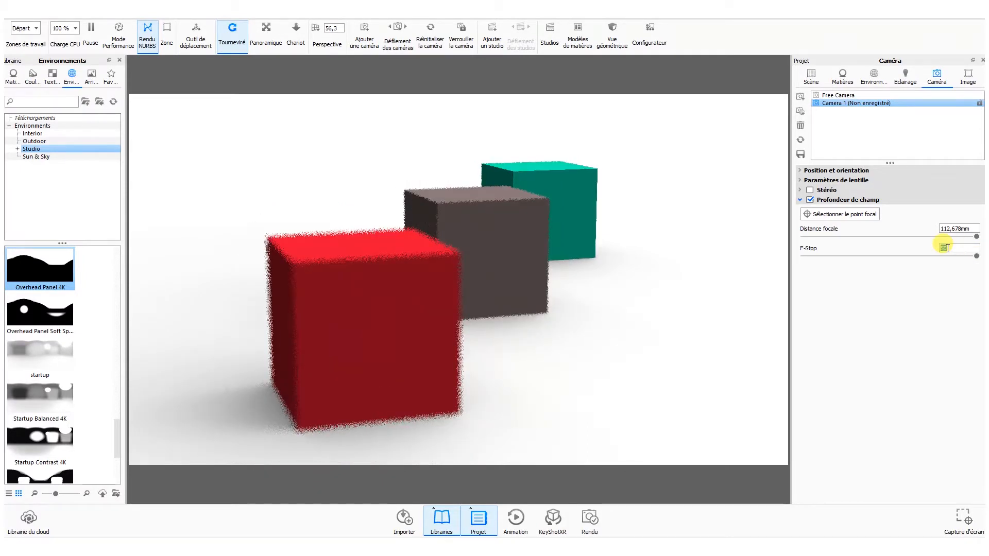
type("30")
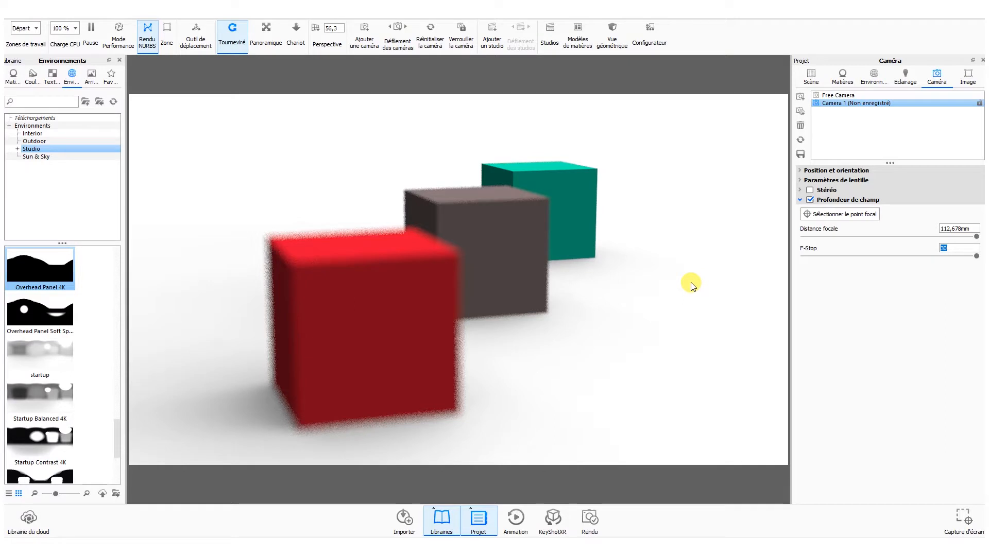
left_click(800, 153)
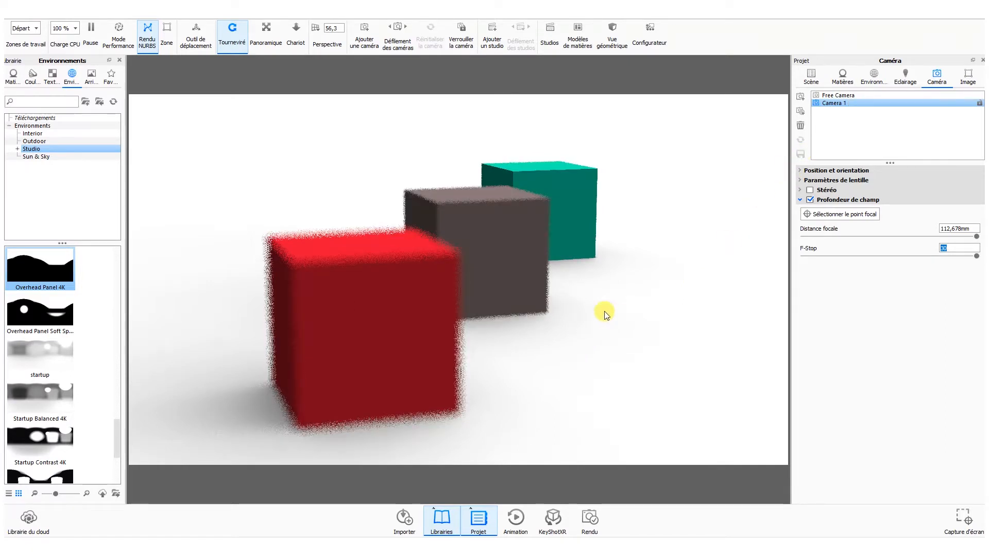
Step: Orbit the camera around the three cubes and zoom out to a more distant view with the red cube in front
left_click_drag(629, 289, 468, 279)
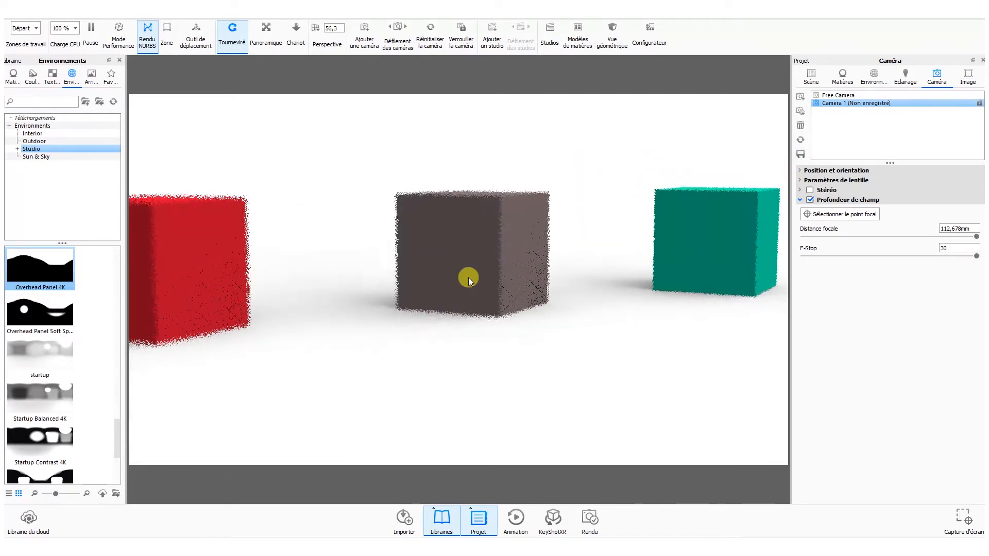
left_click_drag(685, 278, 443, 276)
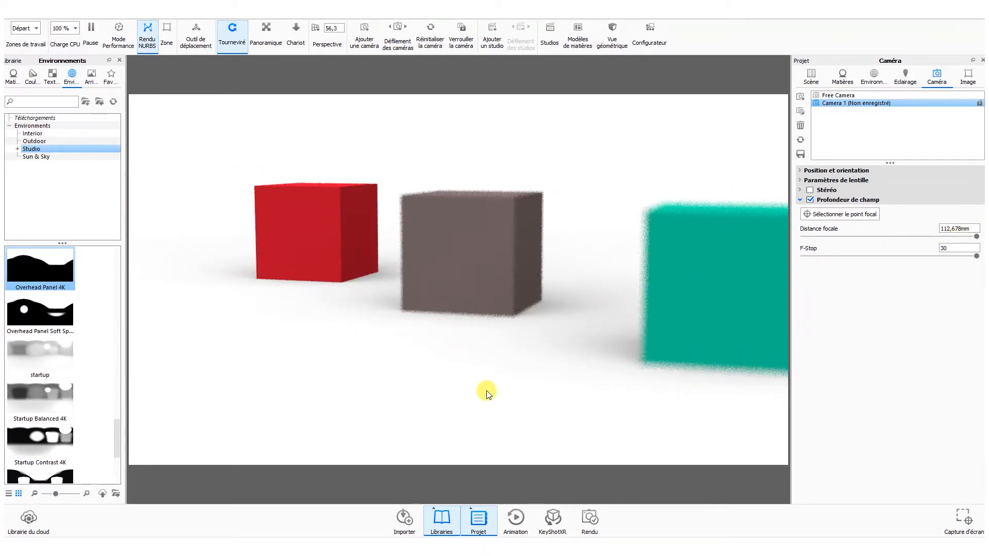
left_click_drag(417, 295, 589, 317)
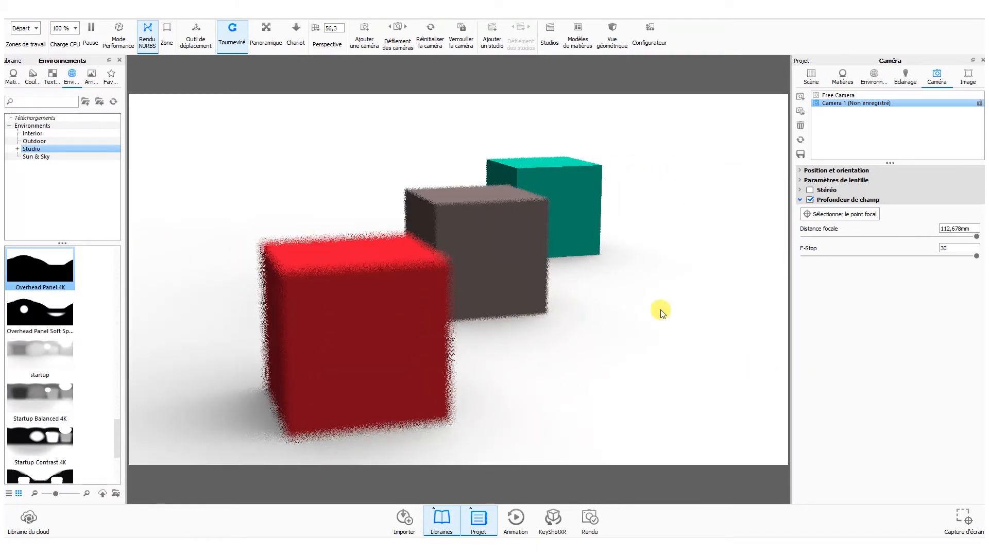
left_click_drag(574, 283, 516, 237)
scroll(520, 242, "down", 5)
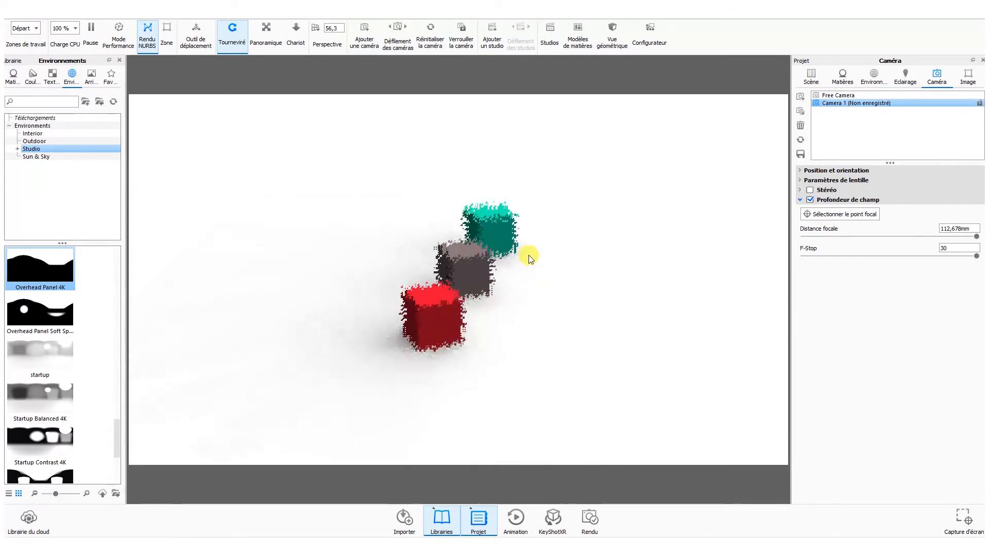
left_click_drag(523, 274, 457, 283)
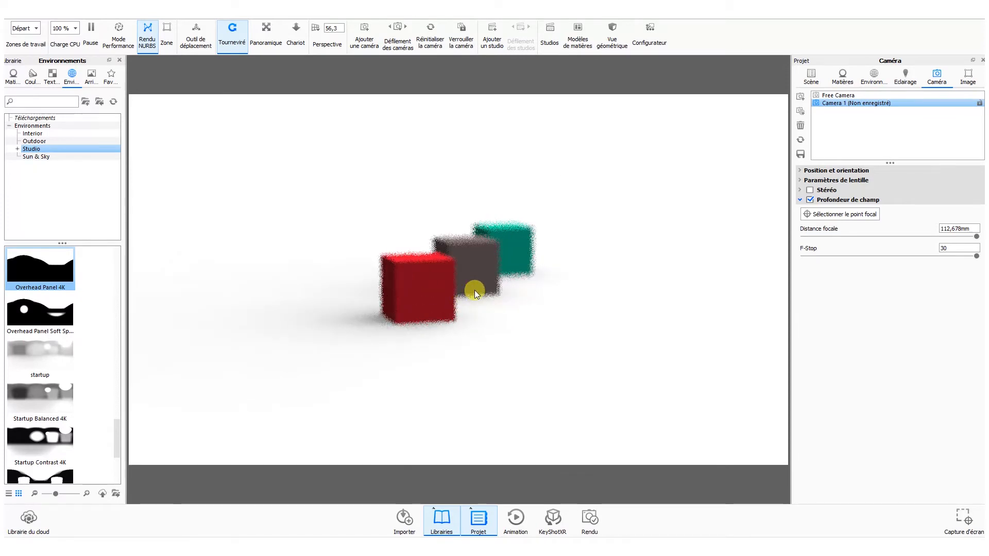
Step: Set the depth-of-field focal point on the middle grey cube
left_click(856, 214)
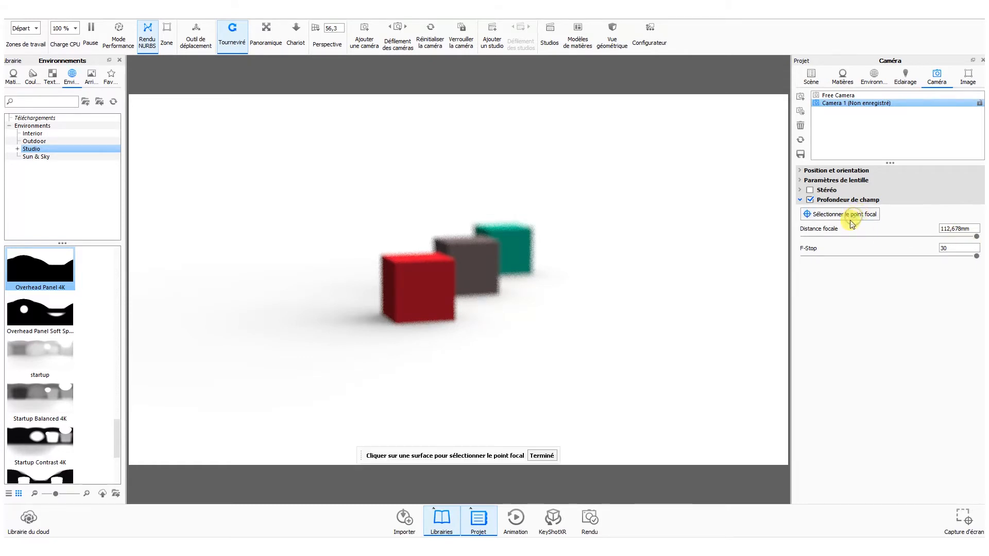
left_click(486, 264)
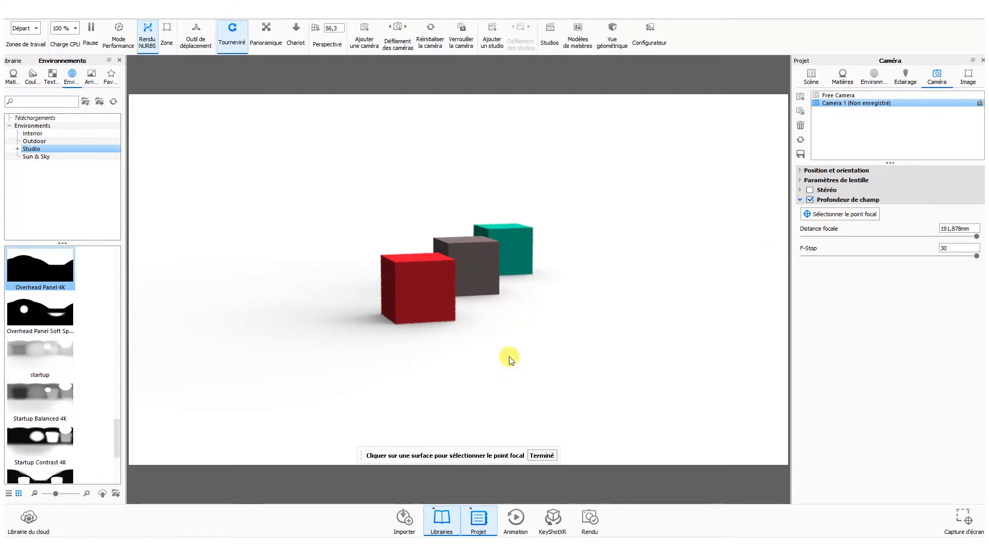
left_click(542, 455)
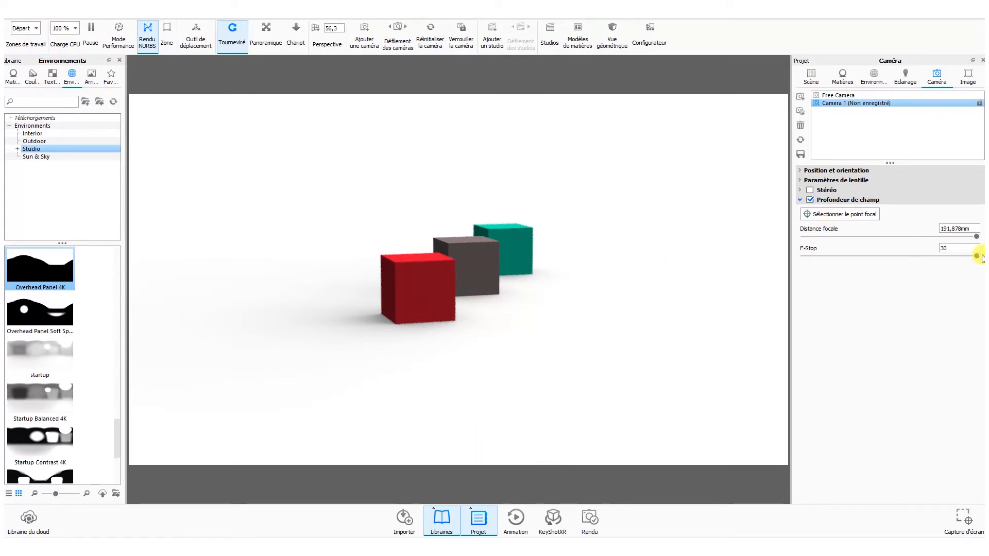
Step: Lower the F-Stop to about 5.86 with the focus on the grey cube and save Camera 1
left_click_drag(977, 256, 973, 257)
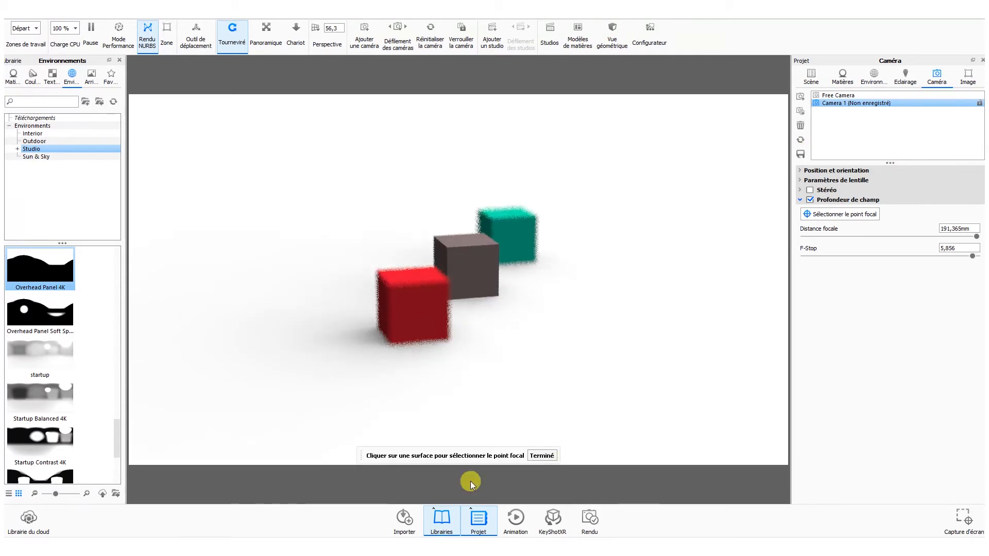
left_click(539, 455)
left_click(800, 155)
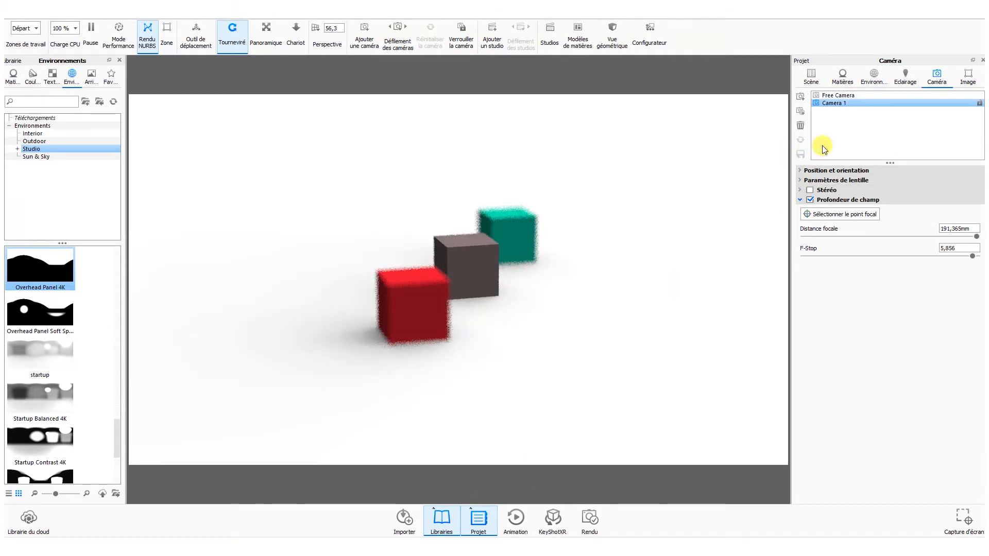
Step: Lock Camera 1 and try to orbit the view
left_click(978, 105)
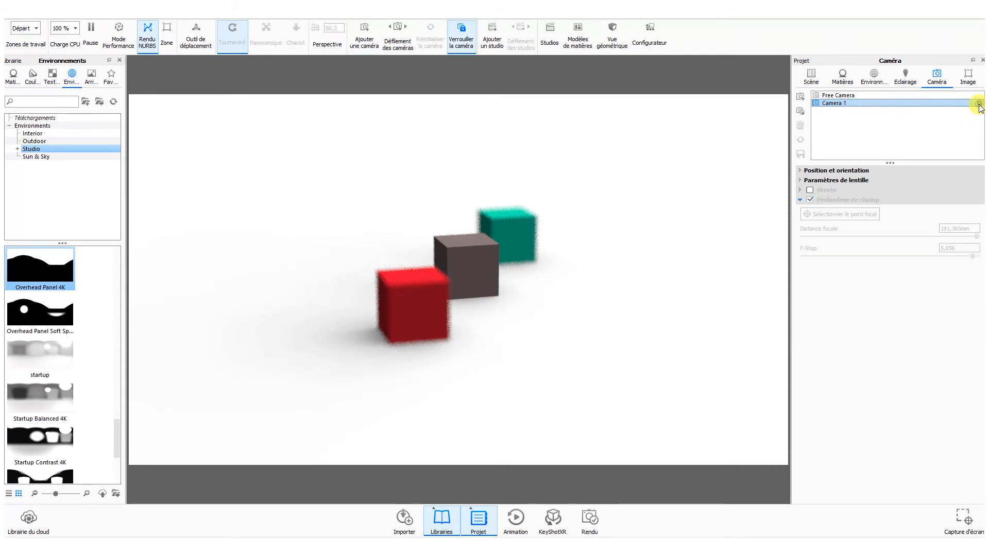
left_click_drag(394, 276, 450, 261)
left_click_drag(588, 274, 490, 278)
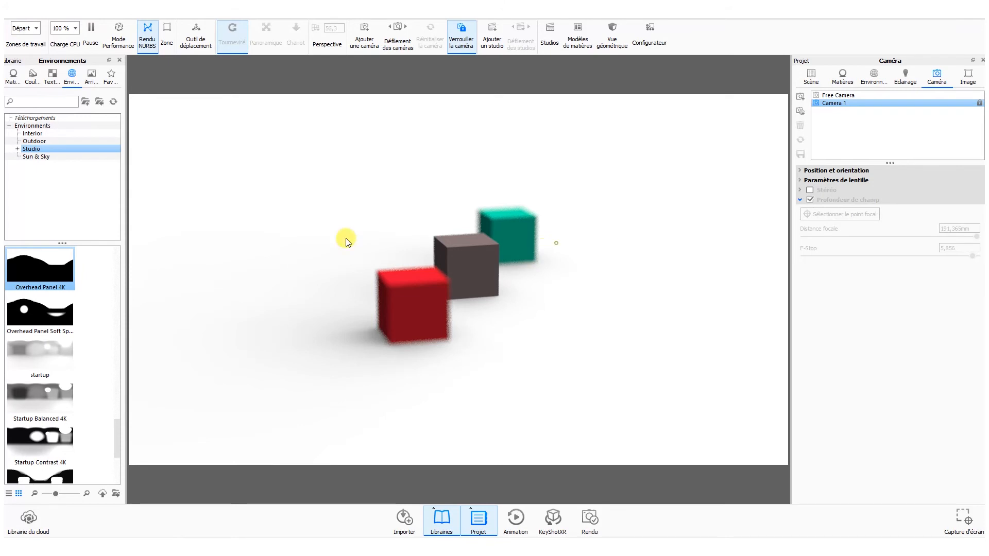
Step: Switch to Free Camera to orbit and zoom around the cubes, and return to the locked Camera 1
left_click(845, 96)
left_click_drag(574, 260, 489, 282)
scroll(495, 264, "up", 3)
scroll(495, 265, "down", 3)
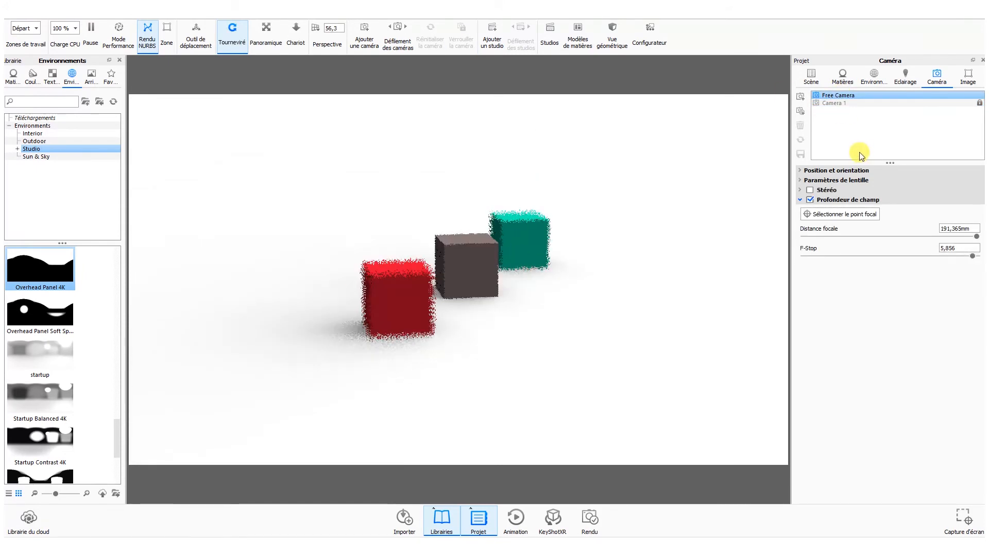
left_click(835, 103)
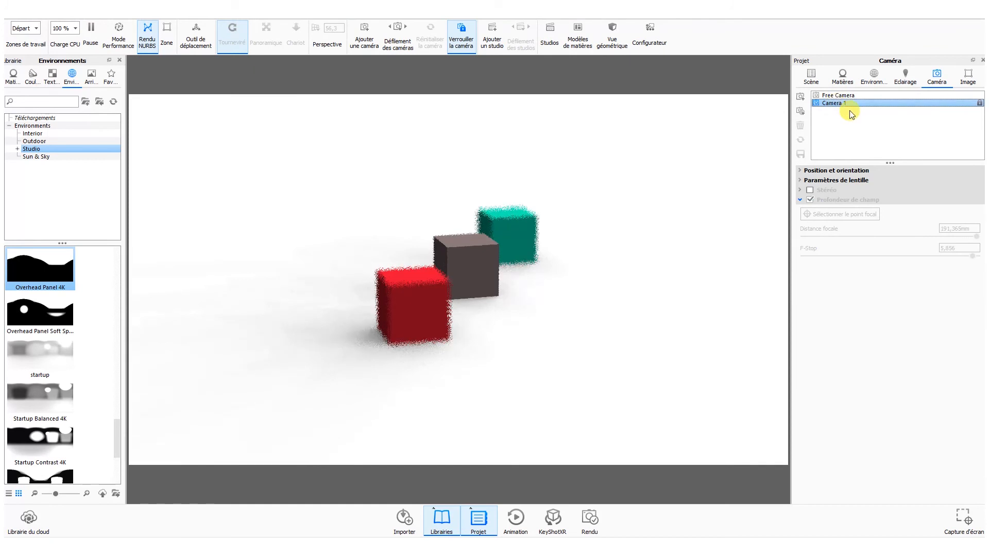